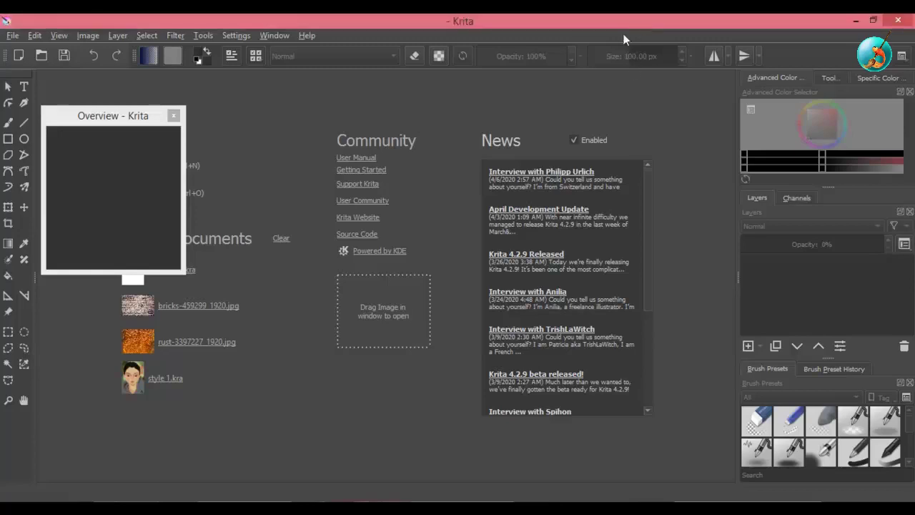
- Open transform.kra from the Recent Documents list
click(18, 35)
click(29, 20)
click(195, 271)
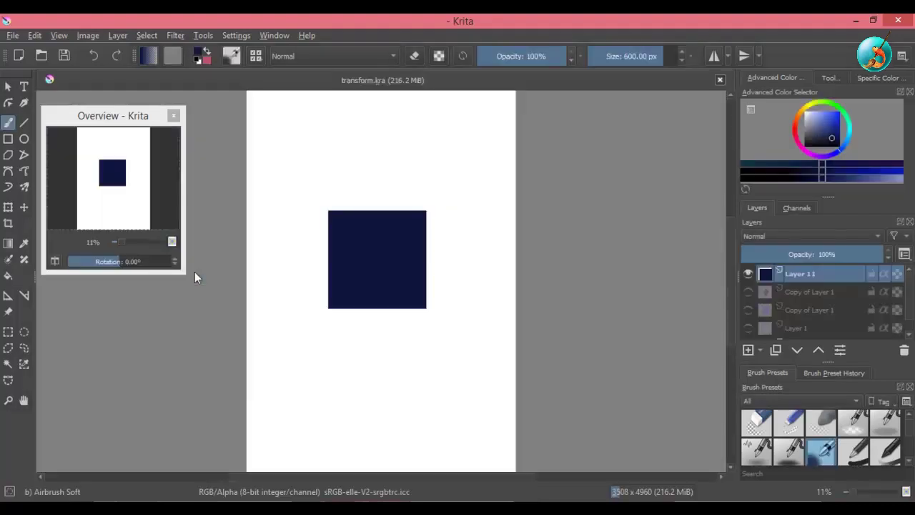
- Hide the navy square on Layer 11 and make Layer 1 active
click(748, 274)
scroll(829, 290, down, 1)
click(819, 313)
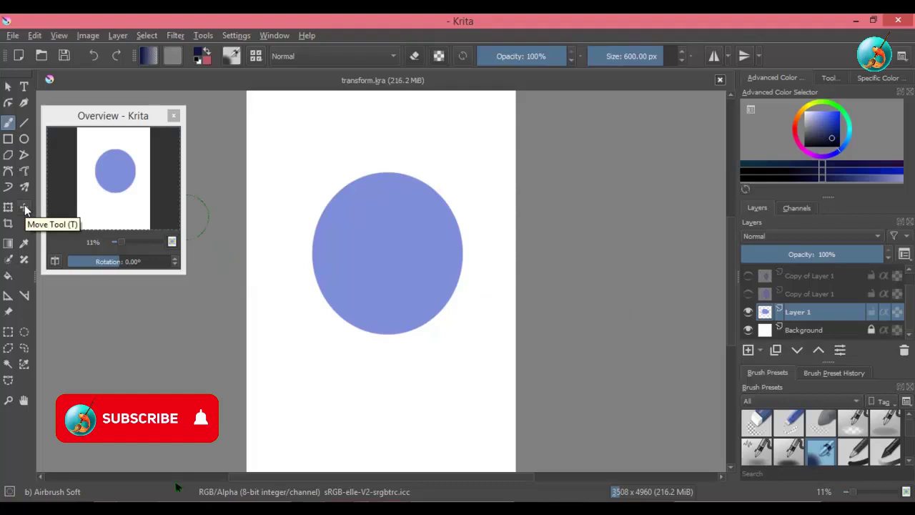
- Try dragging the light blue circle with the Move Tool, then undo the move
click(24, 207)
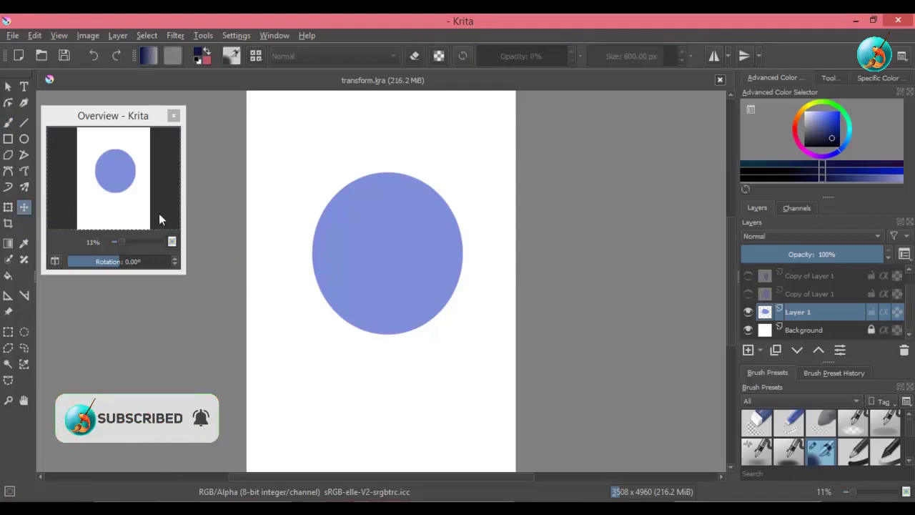
click(379, 248)
drag(378, 248, 425, 279)
key(ctrl+z)
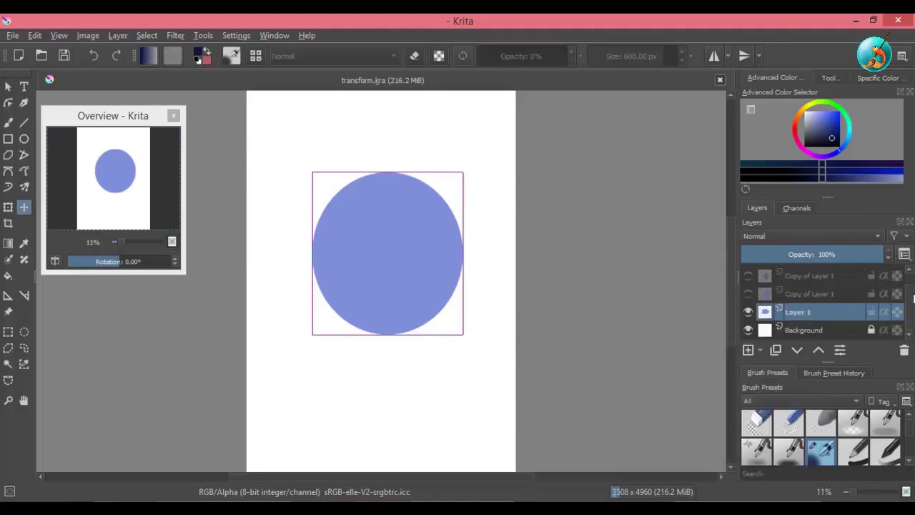
- Add a new layer, reselect Layer 1 and drag the circle up and right
click(748, 350)
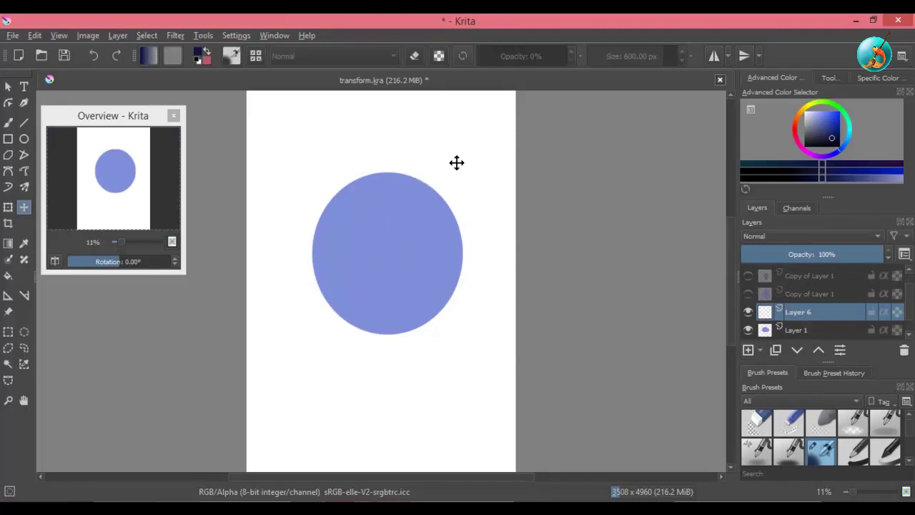
click(820, 329)
drag(425, 280, 459, 235)
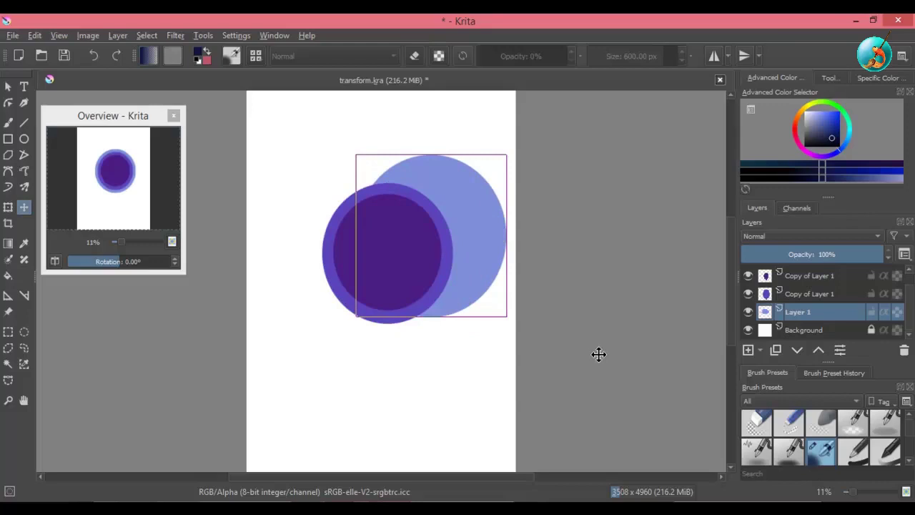
- Undo the circle's move, then select all three circle layers and drag them together
key(ctrl+z)
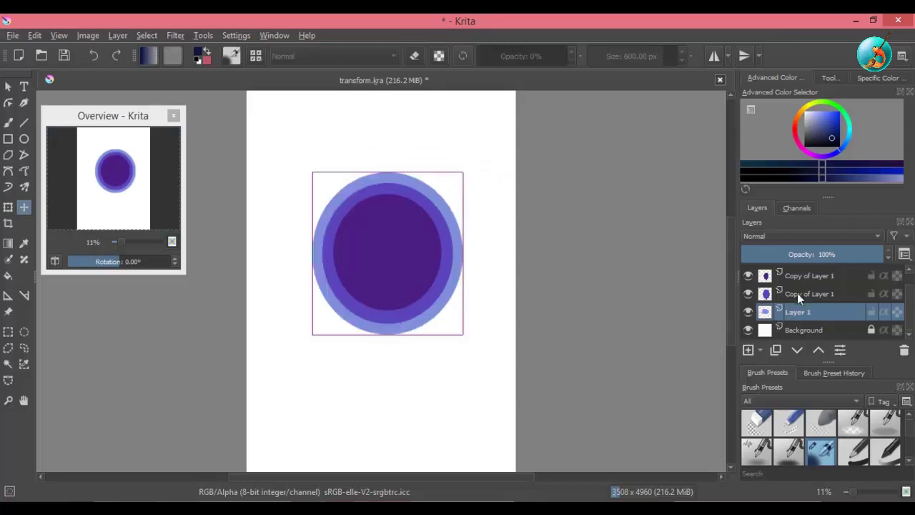
shift+click(804, 274)
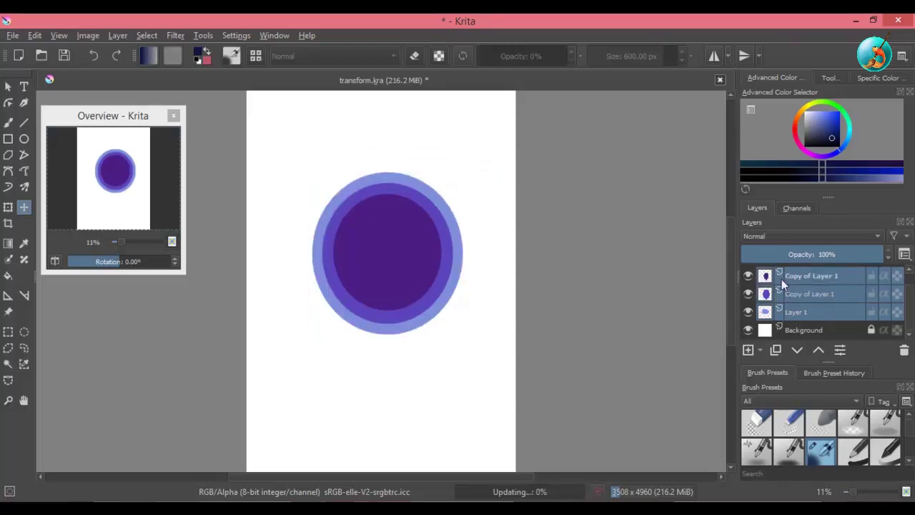
drag(391, 271, 368, 280)
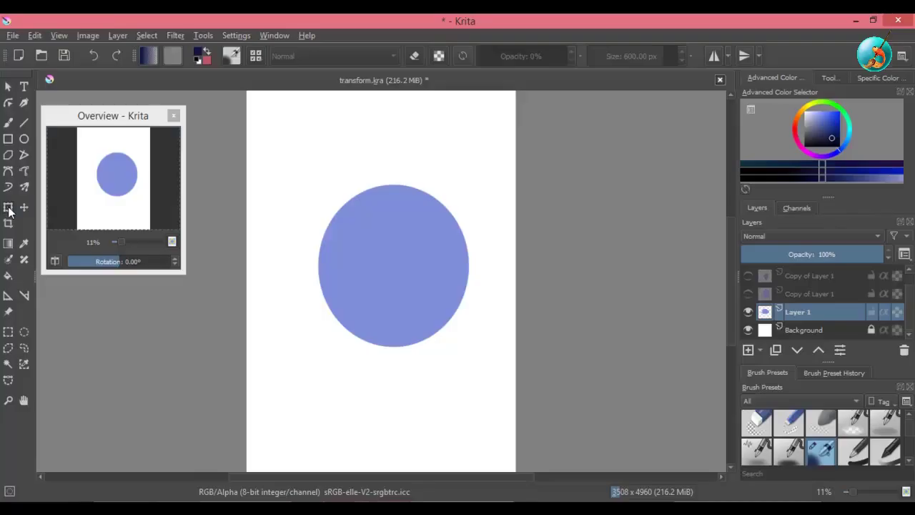
- Under the Transform Tool, test corner scaling and narrow and wide squashes of the circle, undoing each
click(8, 208)
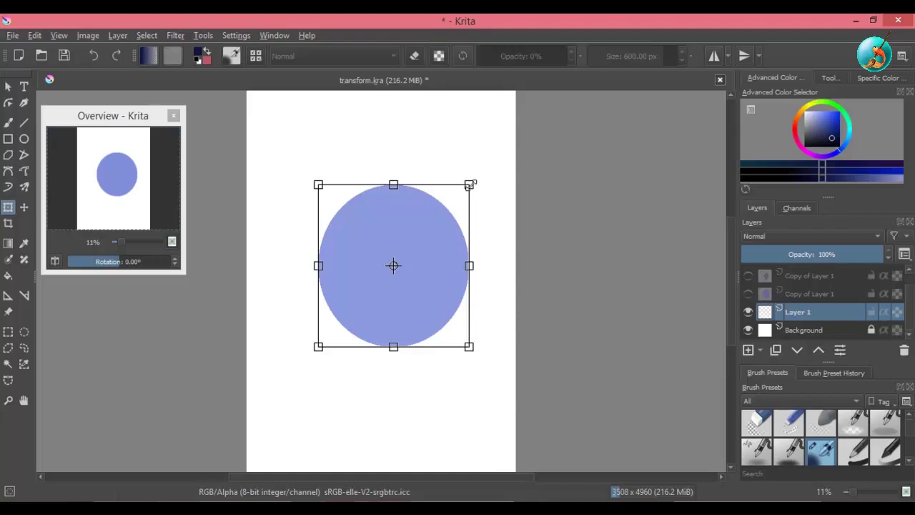
drag(469, 185, 444, 199)
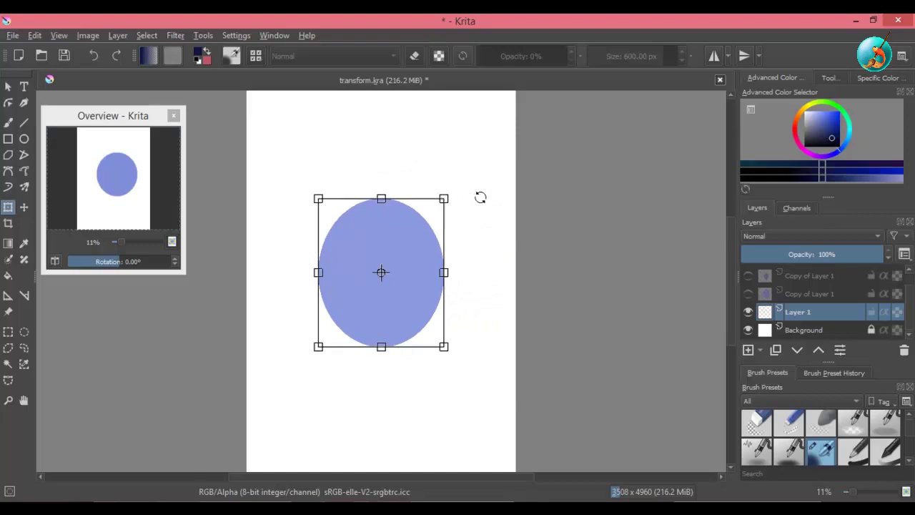
key(Escape)
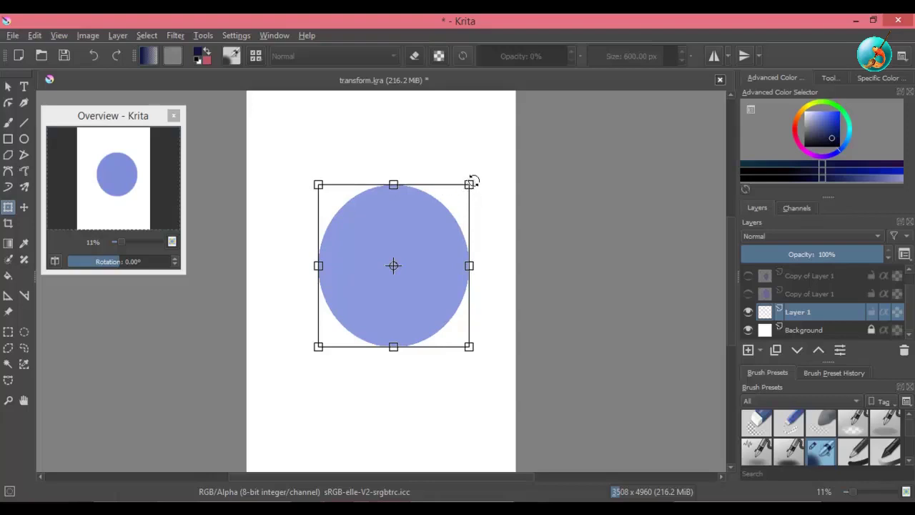
drag(470, 181, 429, 220)
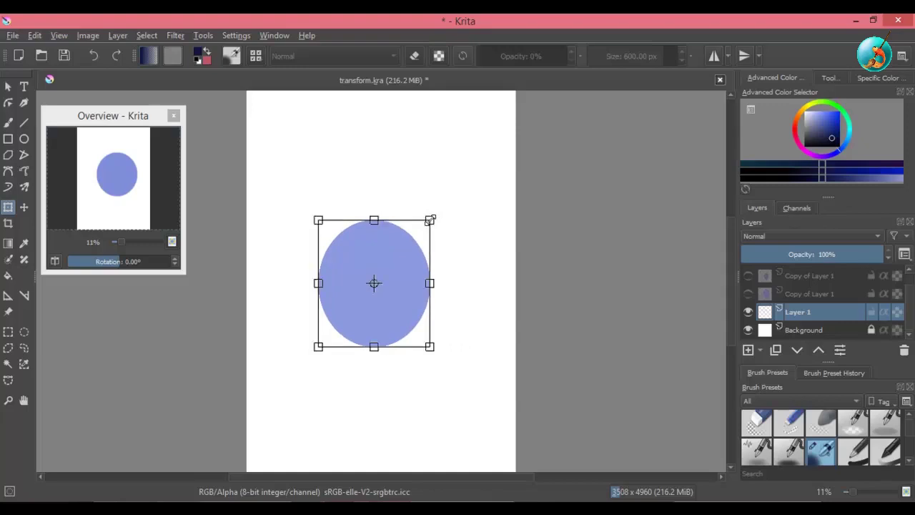
key(ctrl+z)
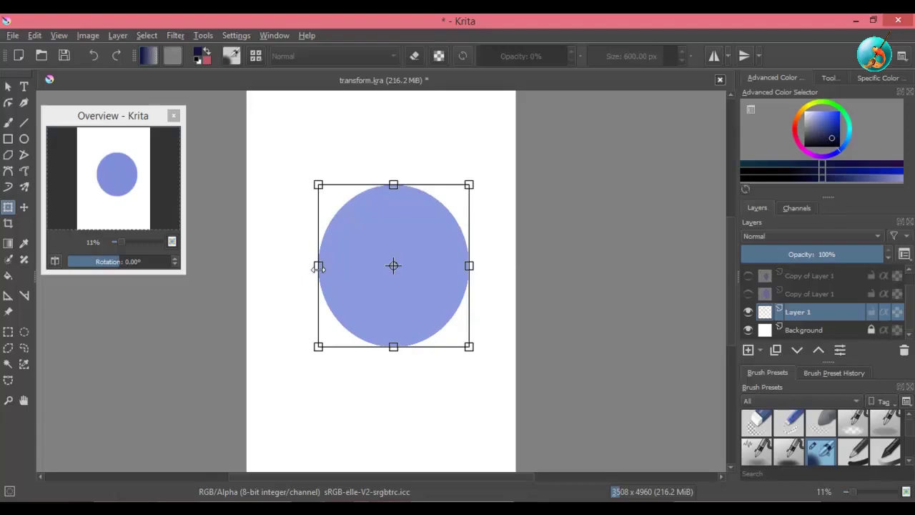
drag(319, 265, 379, 263)
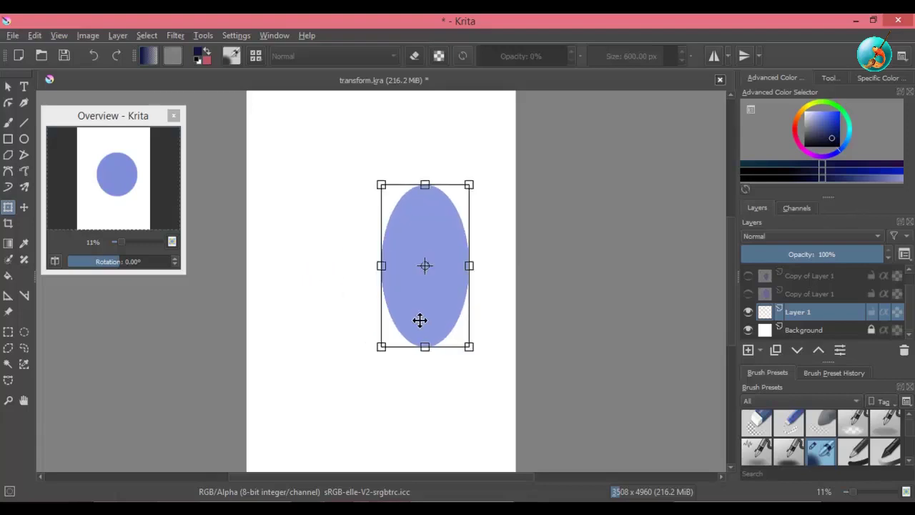
key(ctrl+z)
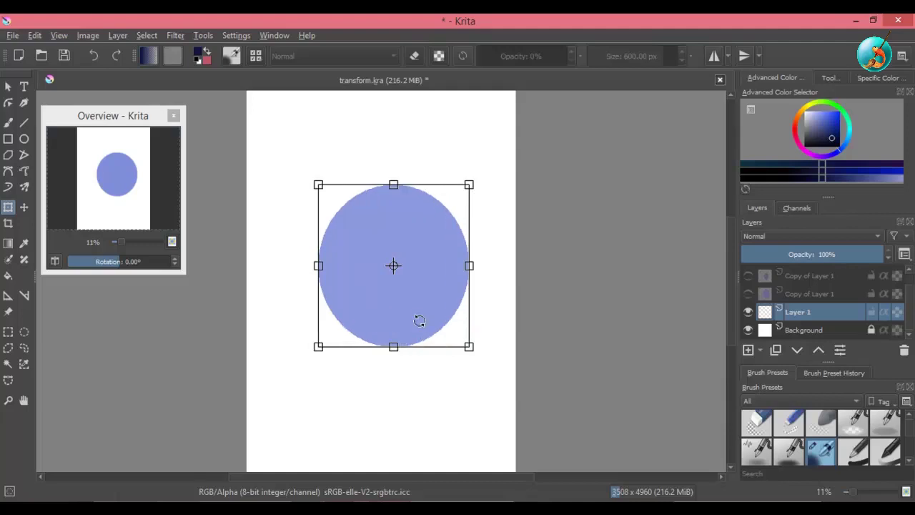
drag(393, 184, 393, 248)
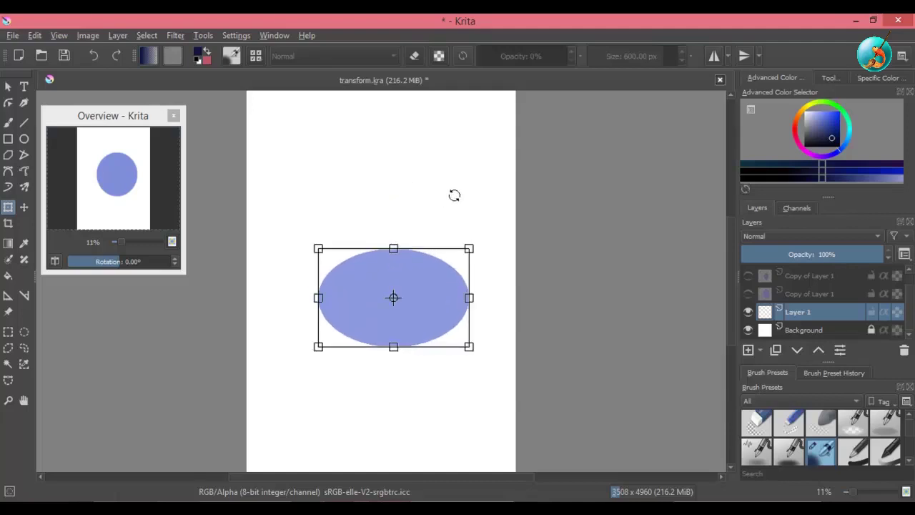
key(ctrl+z)
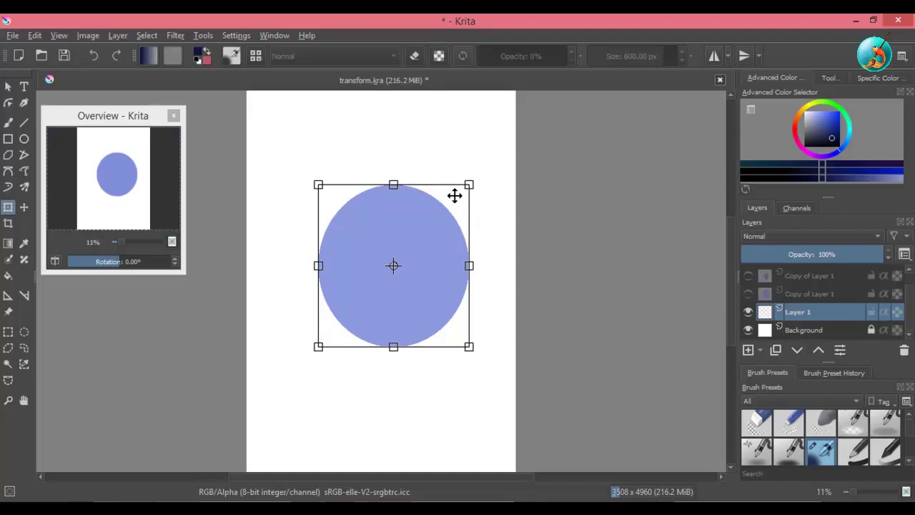
drag(469, 183, 482, 171)
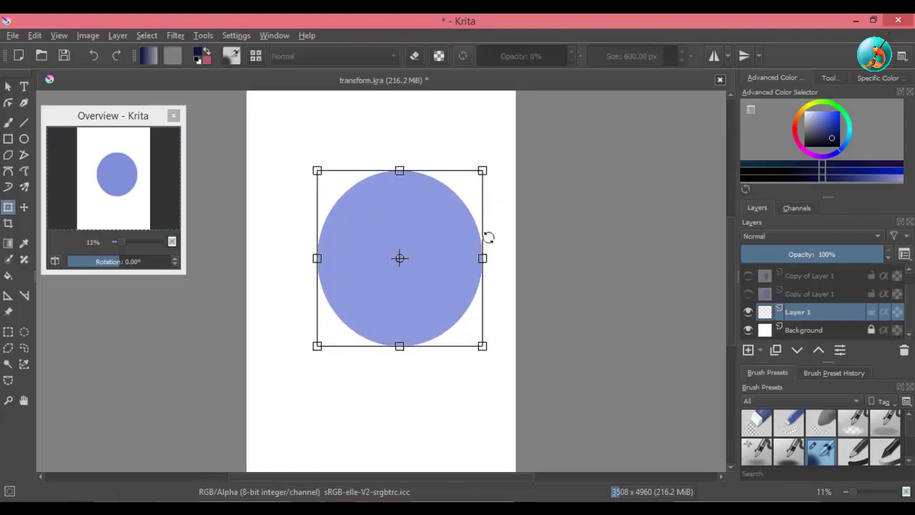
mouse_move(483, 258)
mouse_down()
mouse_move(424, 258)
mouse_move(469, 266)
mouse_up()
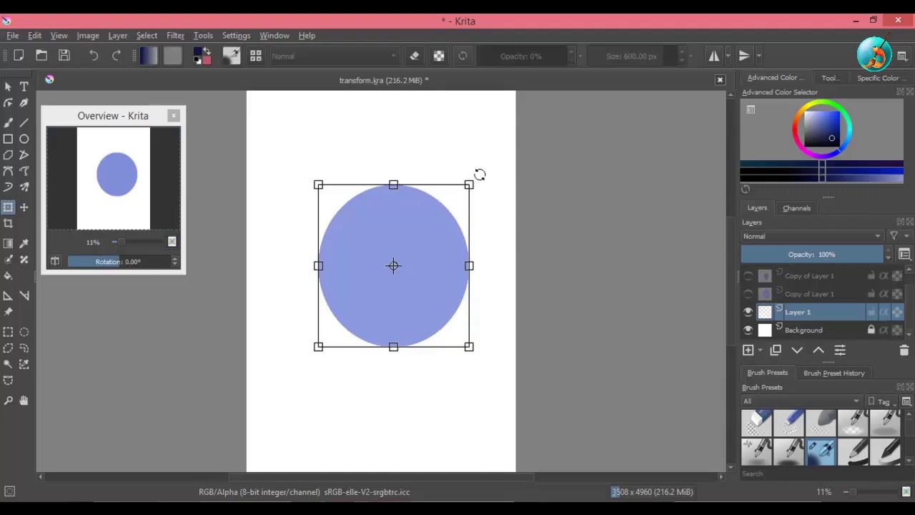
drag(479, 174, 310, 302)
mouse_move(470, 214)
mouse_down()
mouse_move(468, 274)
mouse_move(467, 150)
mouse_move(469, 295)
mouse_move(468, 215)
mouse_up()
key(Return)
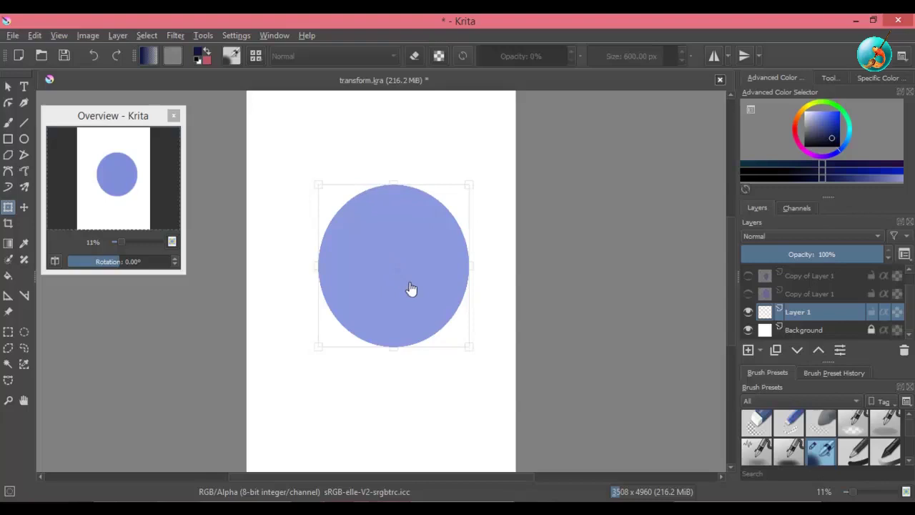
click(442, 318)
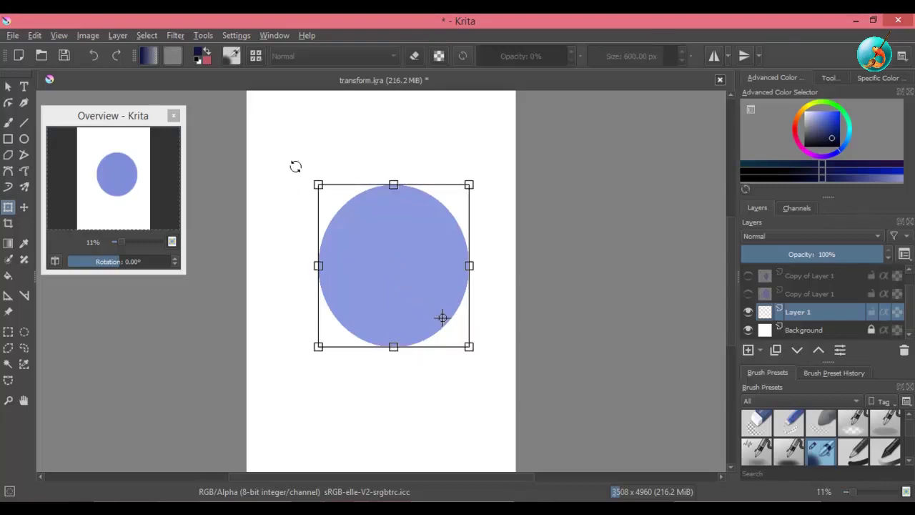
drag(295, 166, 300, 426)
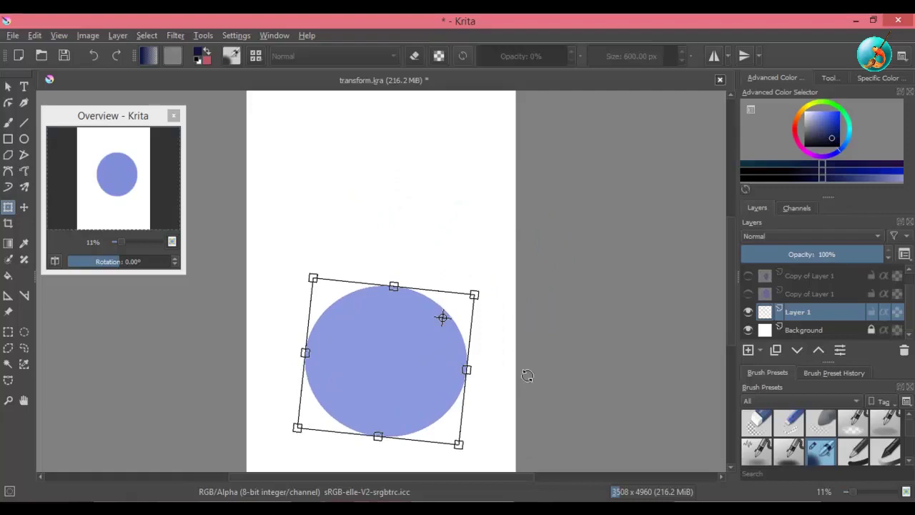
key(Escape)
- Group the three circle layers into Layer 7 and select the group
right_click(817, 271)
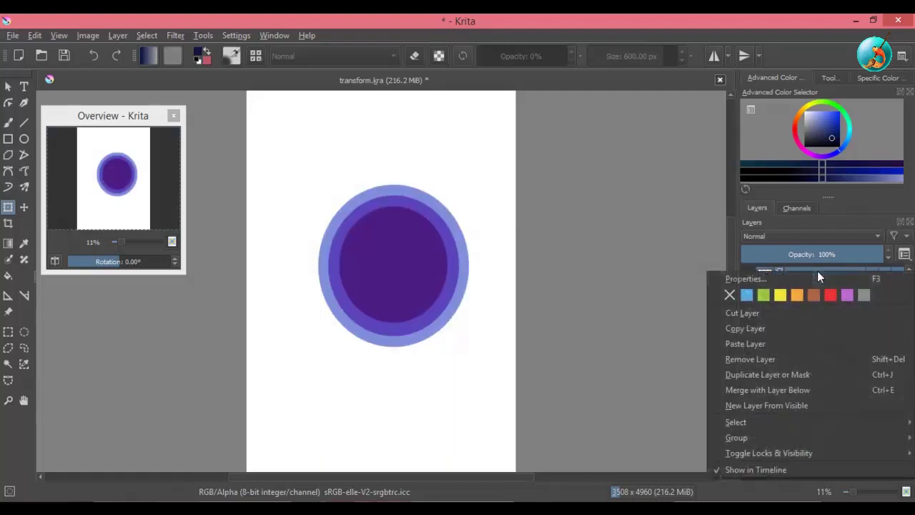
mouse_move(732, 438)
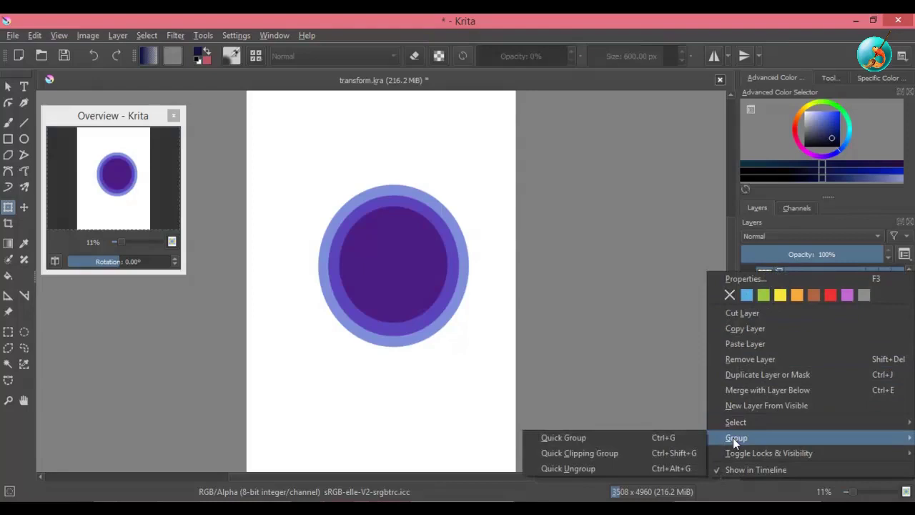
click(665, 439)
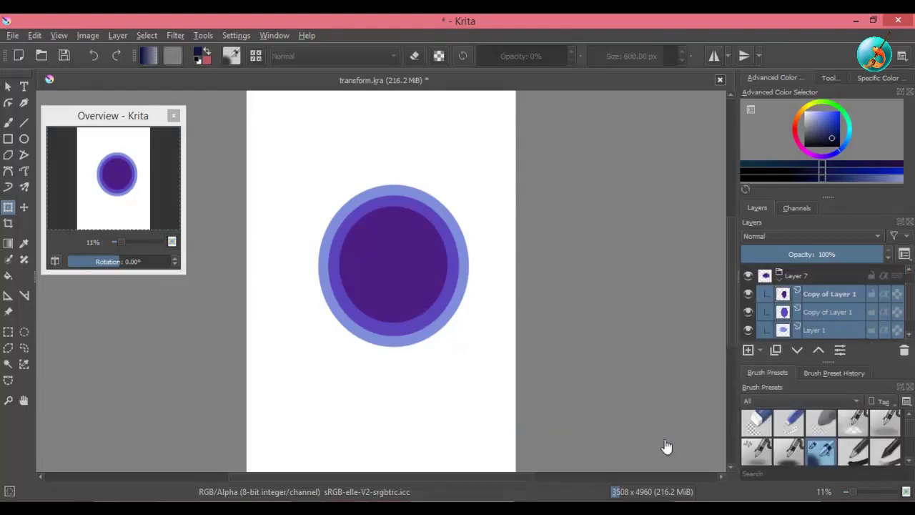
click(803, 279)
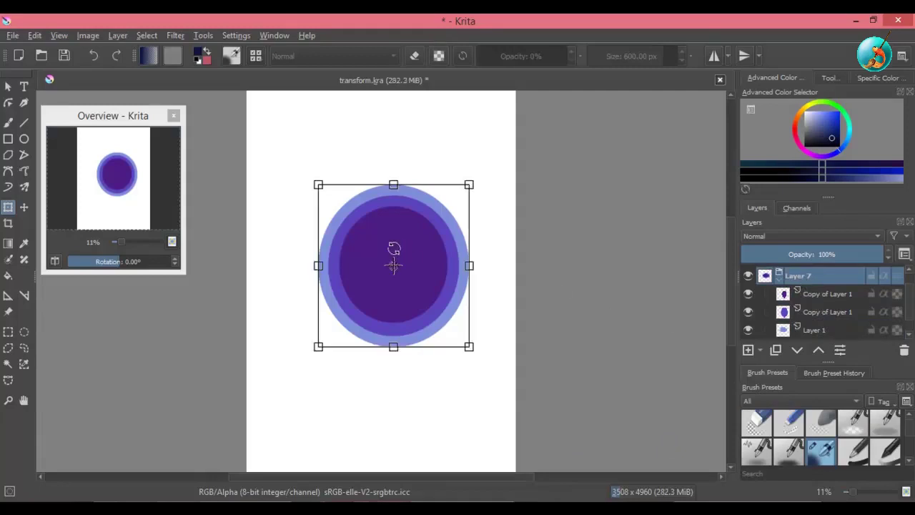
- Shrink and re-enlarge the grouped circles from a corner, then commit the transform
drag(318, 185, 377, 248)
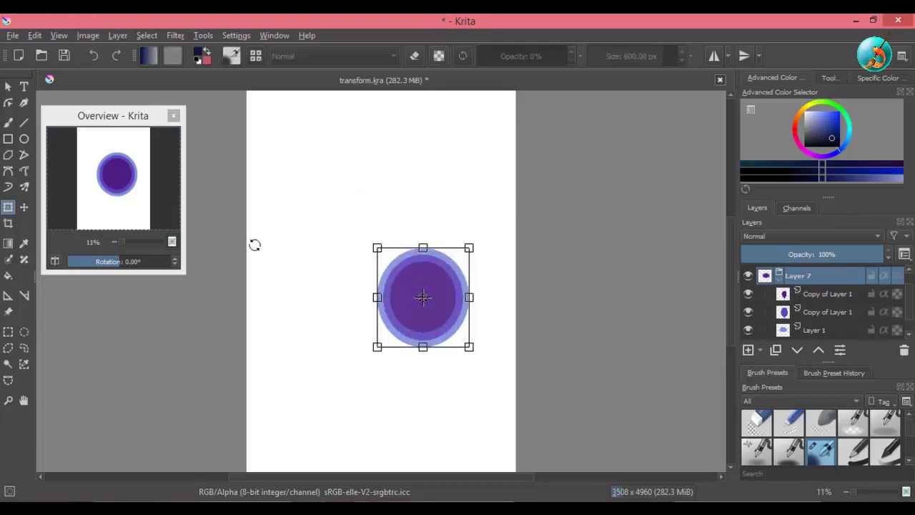
drag(368, 243, 312, 192)
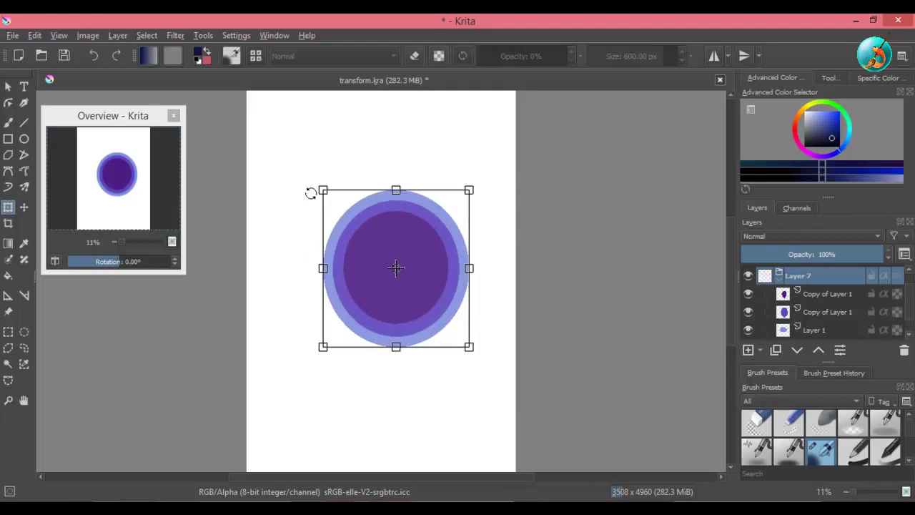
click(813, 329)
- Select the circle layers inside the group and resize the inner dark purple circle
shift+click(813, 273)
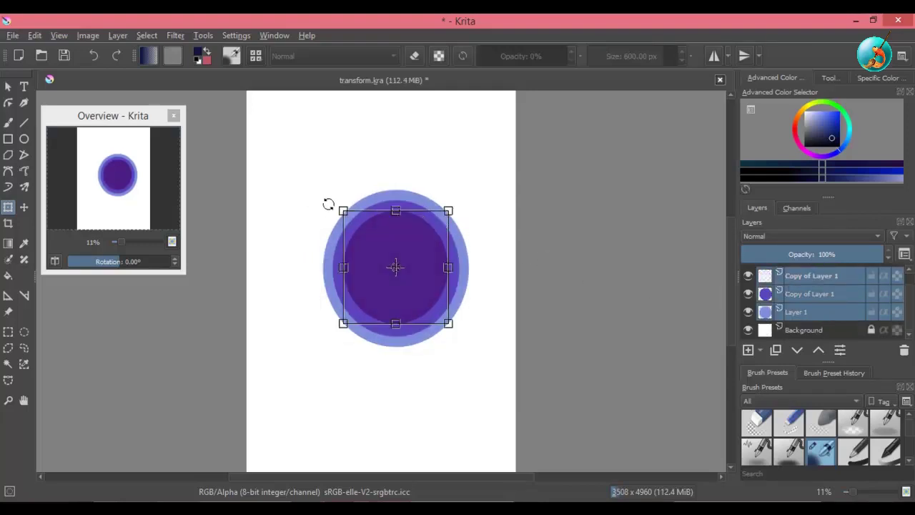
mouse_move(342, 210)
mouse_down()
mouse_move(380, 245)
mouse_move(337, 215)
mouse_up()
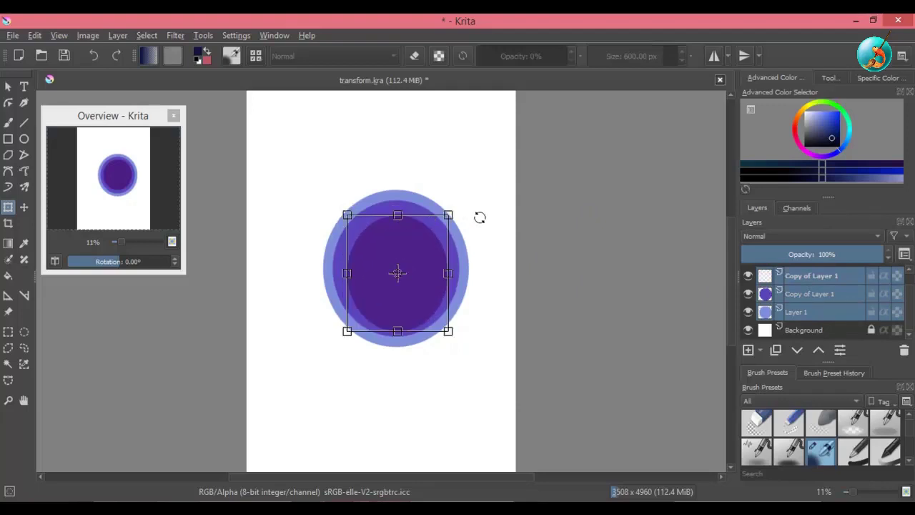
key(ctrl+z)
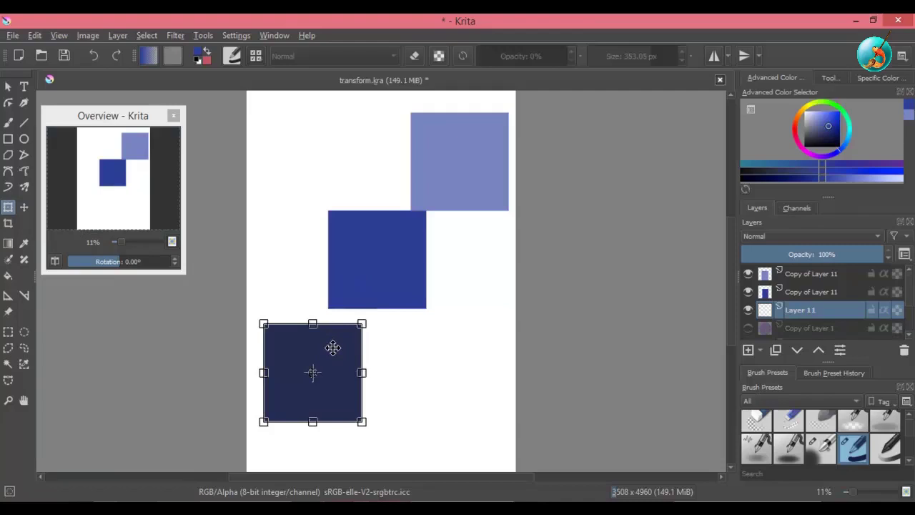
- Use Perspective mode to slant the dark square into the cube's side face
right_click(333, 347)
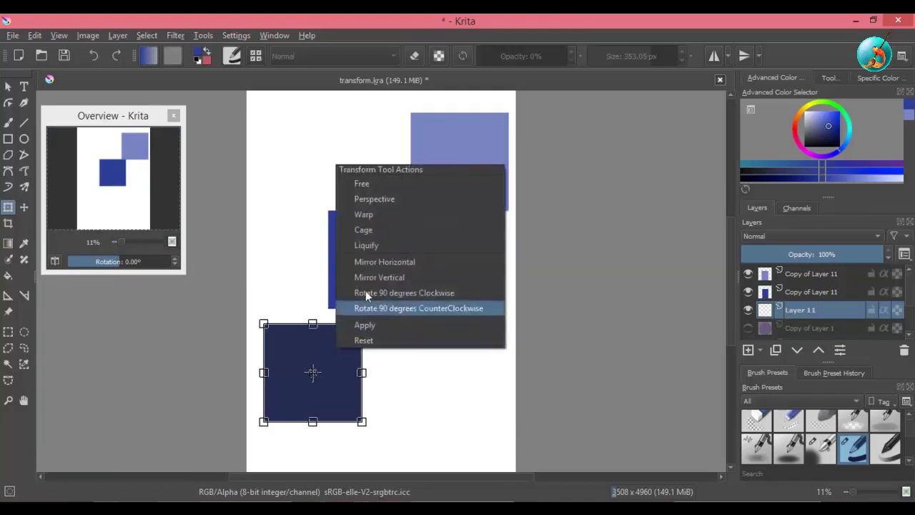
click(387, 201)
drag(312, 369, 278, 255)
drag(231, 211, 293, 215)
drag(232, 307, 293, 300)
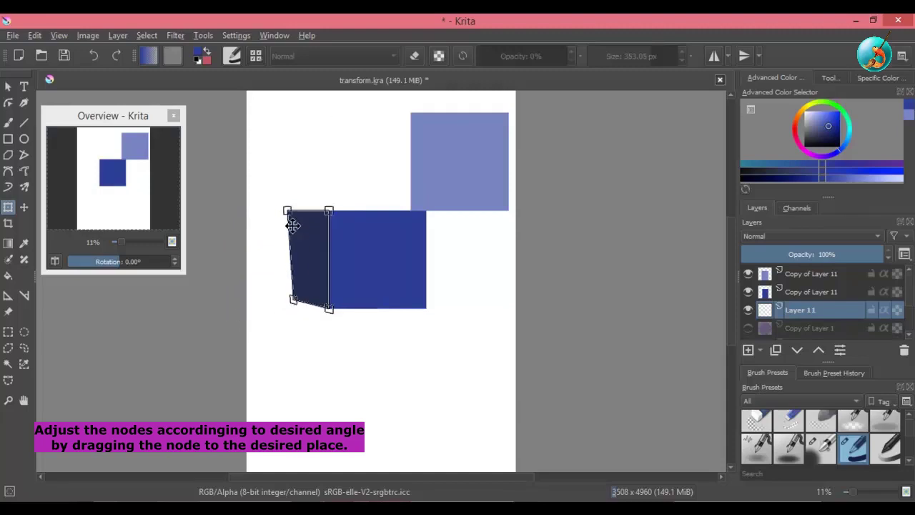
drag(288, 211, 303, 210)
drag(293, 300, 302, 302)
click(826, 274)
- Move the light square onto the block and shape its corners into the cube's top face
click(482, 157)
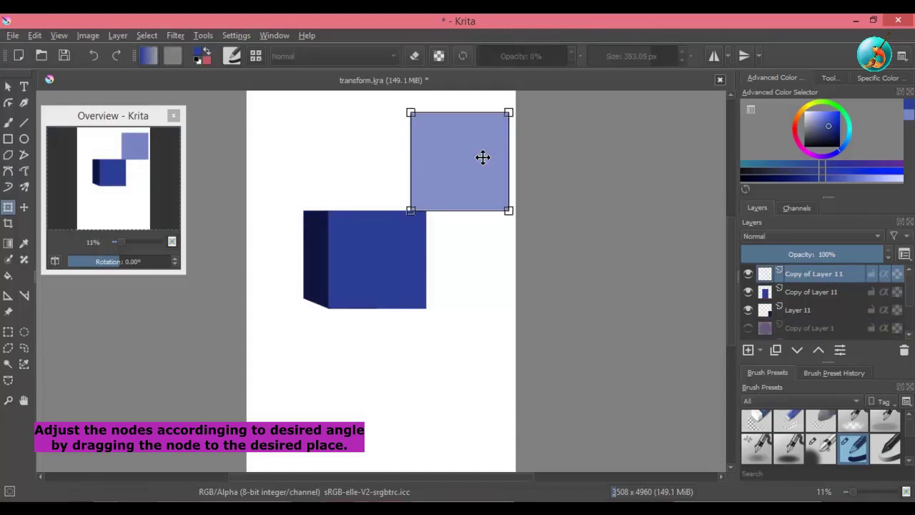
drag(482, 158, 299, 155)
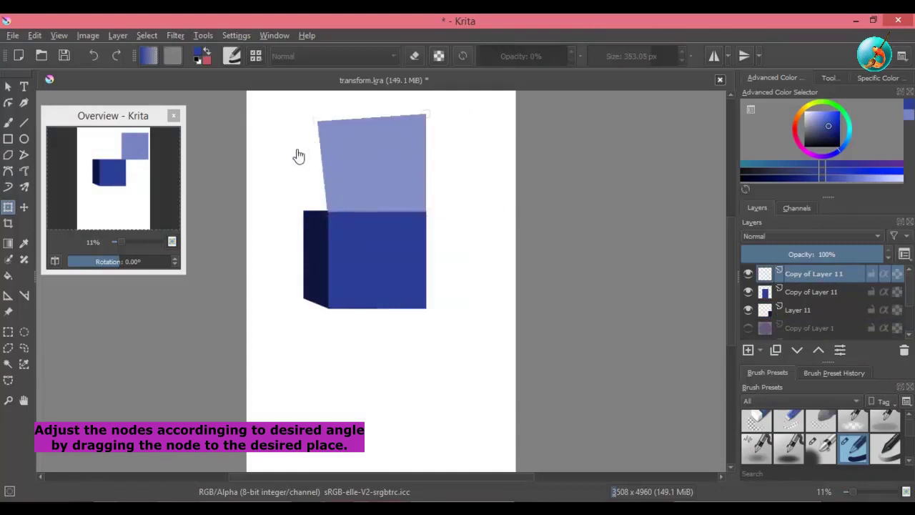
drag(426, 115, 369, 169)
drag(299, 156, 304, 216)
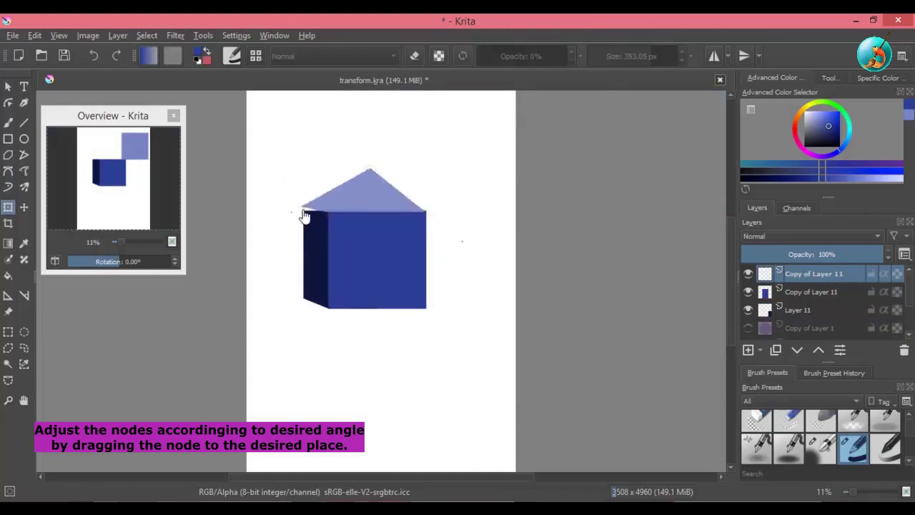
drag(364, 174, 364, 210)
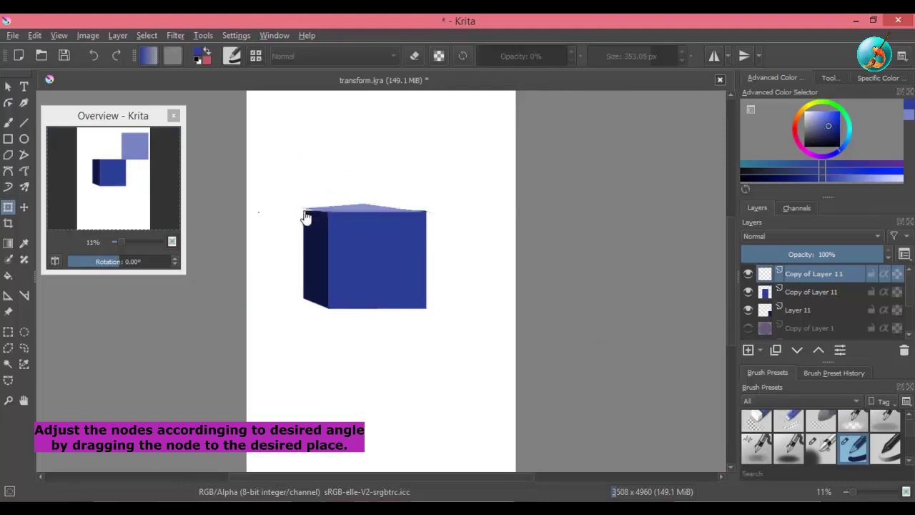
drag(306, 218, 304, 211)
drag(364, 209, 365, 213)
mouse_move(305, 218)
mouse_down()
mouse_move(303, 210)
mouse_move(306, 217)
mouse_up()
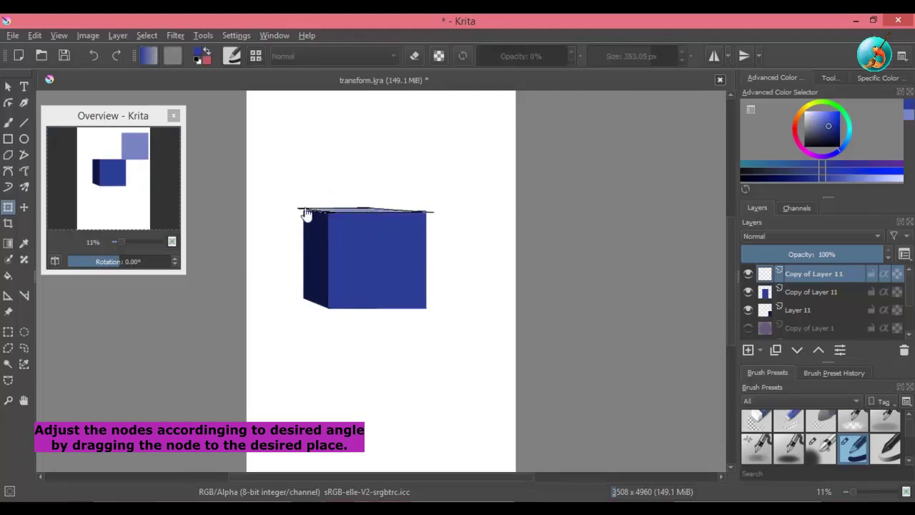
drag(370, 213, 430, 216)
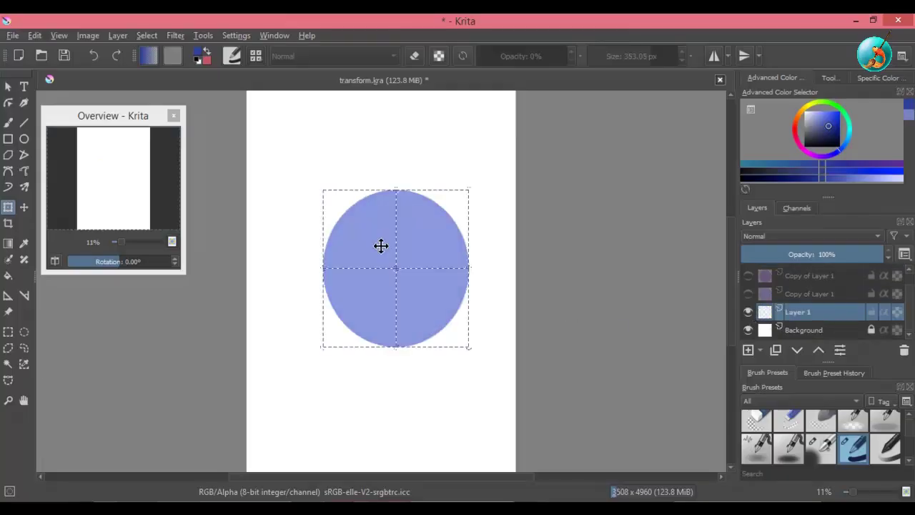
- Pull the circle's top corners out into a tulip shape and pinch its lower corners inward
drag(322, 191, 267, 105)
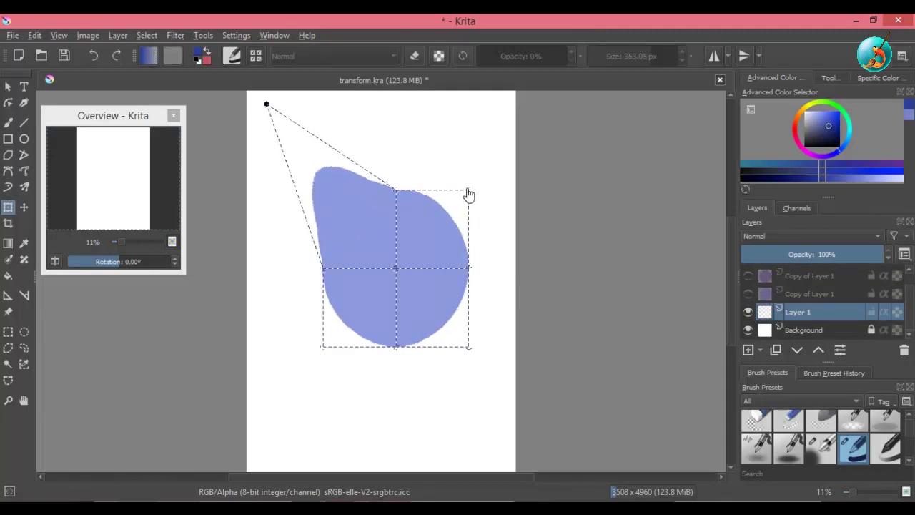
drag(468, 191, 507, 97)
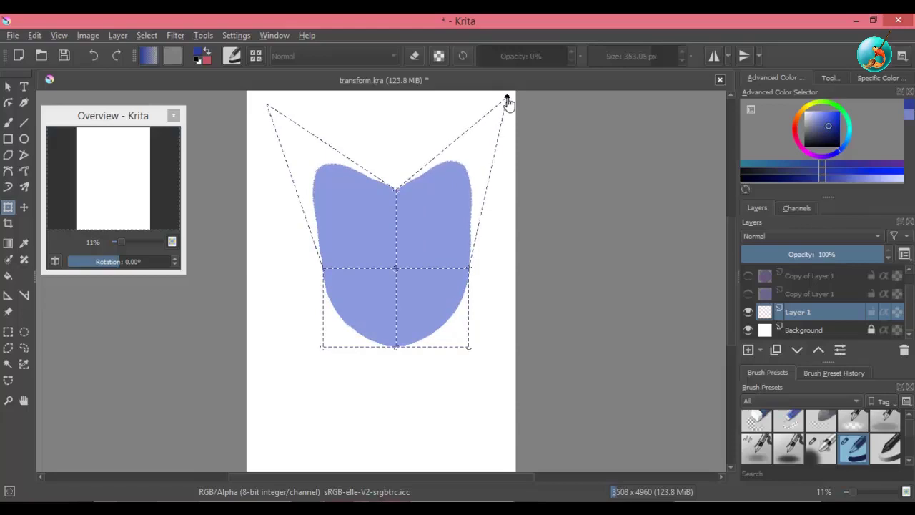
drag(322, 351, 349, 329)
drag(470, 348, 444, 325)
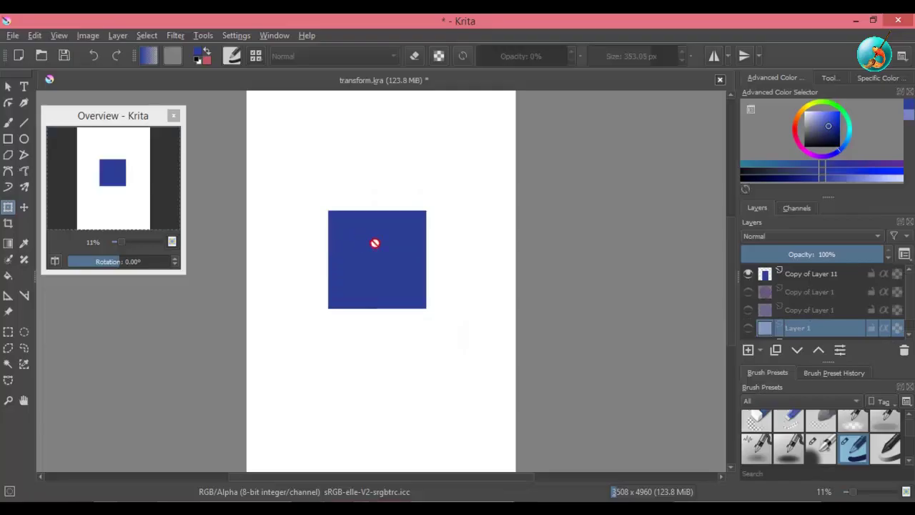
- Select Copy of Layer 11, switch to Cage mode and outline the square with cage points
click(843, 280)
right_click(360, 250)
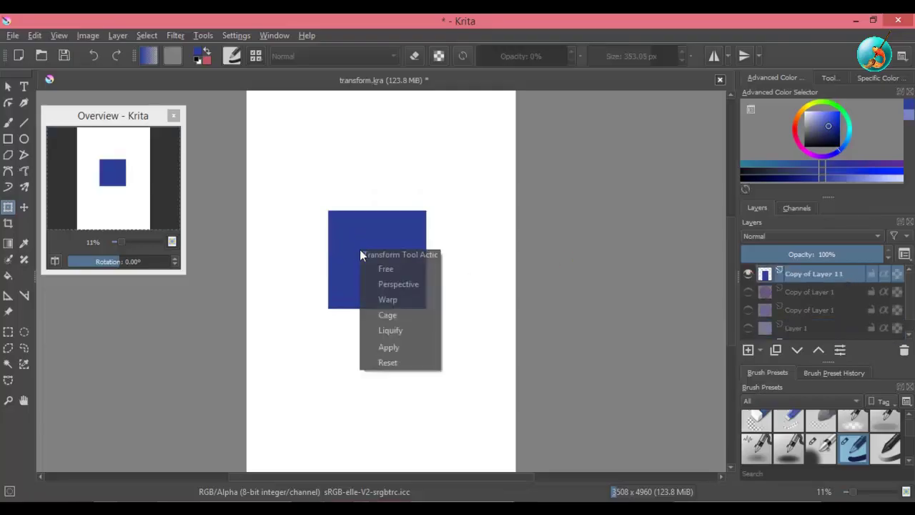
click(392, 315)
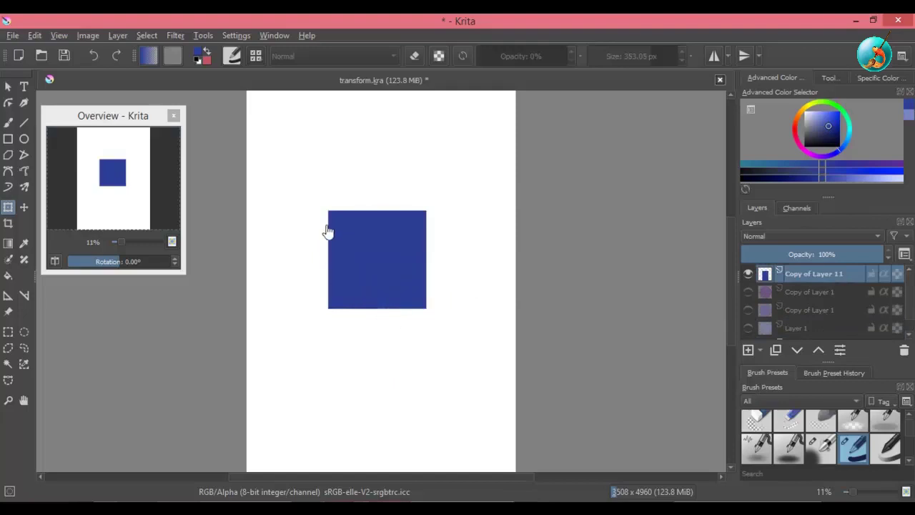
click(387, 195)
click(431, 195)
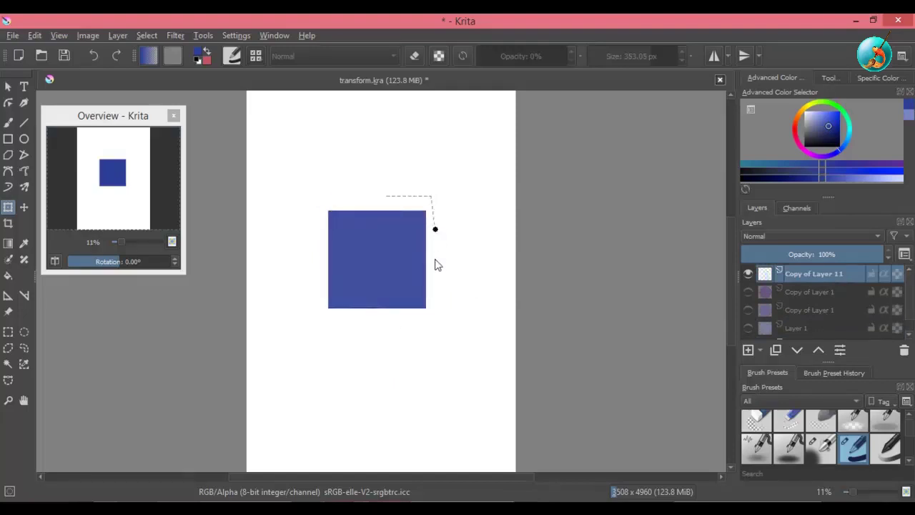
click(433, 315)
click(402, 322)
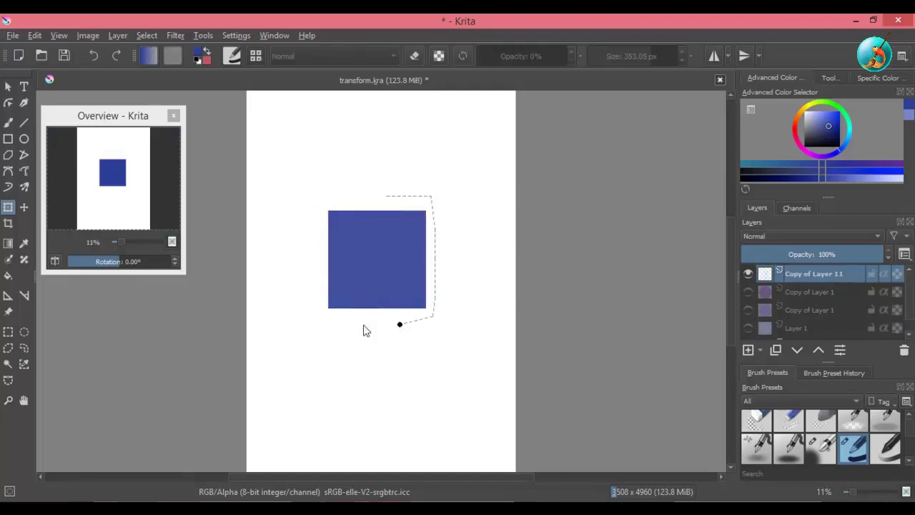
click(319, 319)
click(386, 196)
- Pull the cage's top corners outward and the right side inward, apply, then undo it
drag(430, 195, 492, 148)
drag(312, 203, 268, 142)
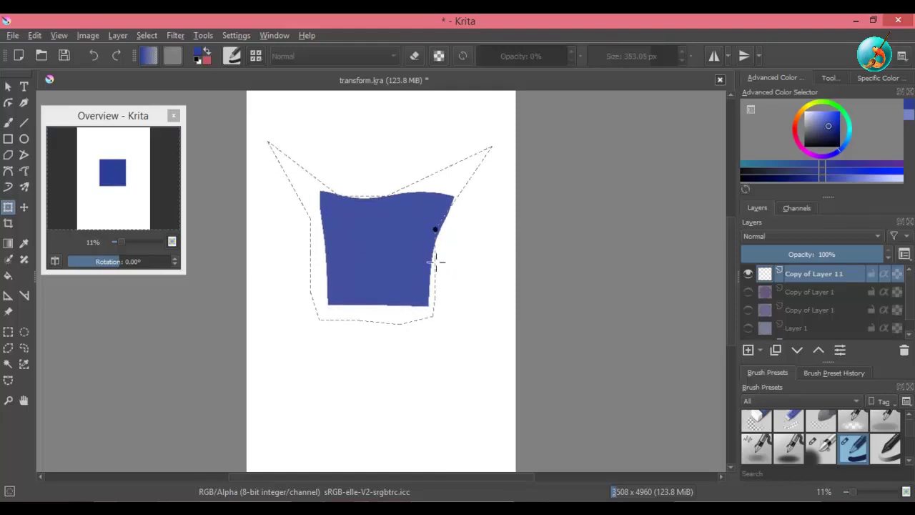
drag(434, 258, 454, 260)
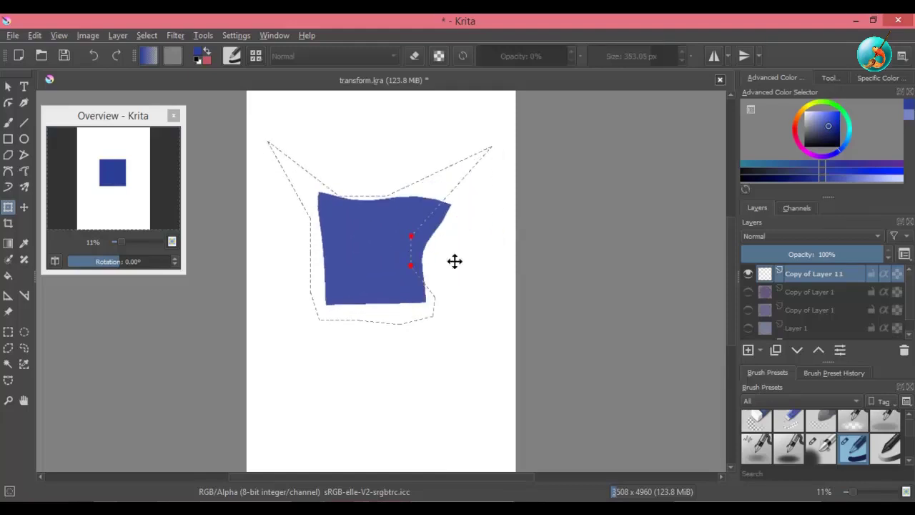
key(Return)
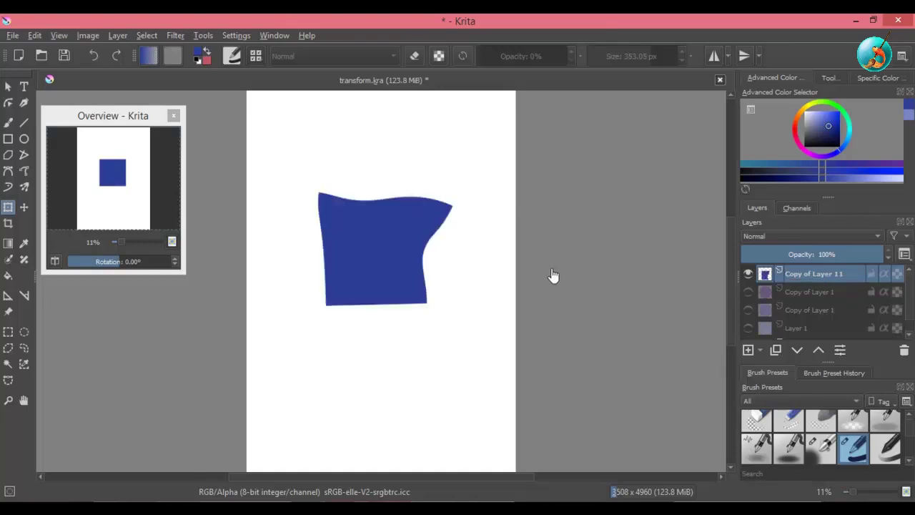
key(ctrl+z)
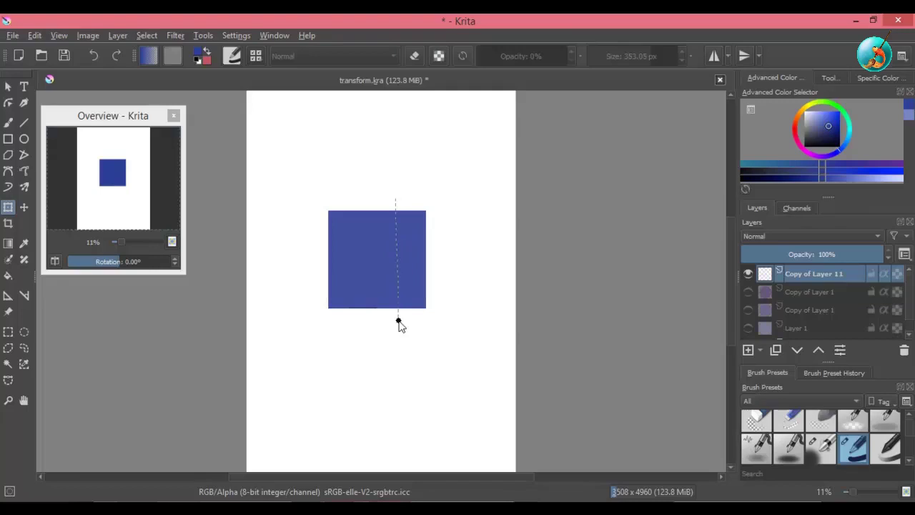
- Draw a new closed cage outline around the square
click(398, 320)
click(283, 315)
click(300, 269)
click(306, 212)
click(317, 195)
click(395, 200)
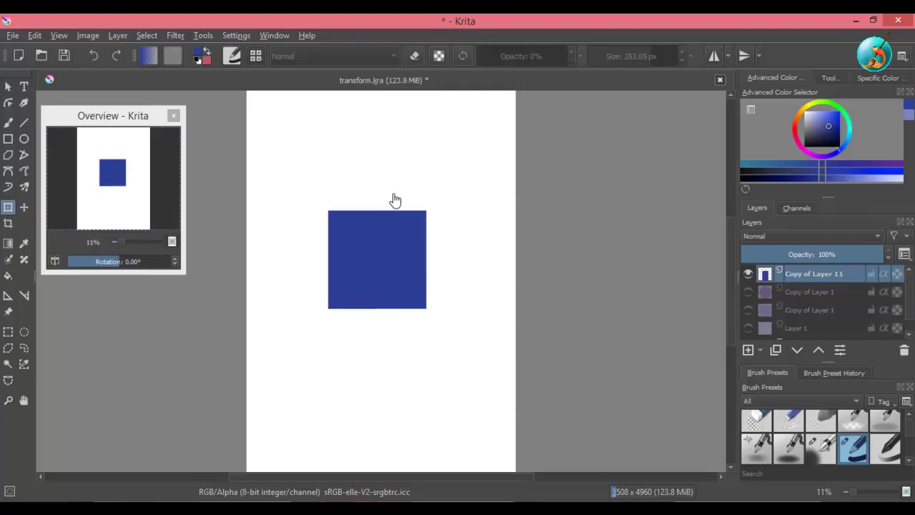
- In Liquify mode, push bulges out of the square's right, bottom and top edges, then apply
right_click(384, 251)
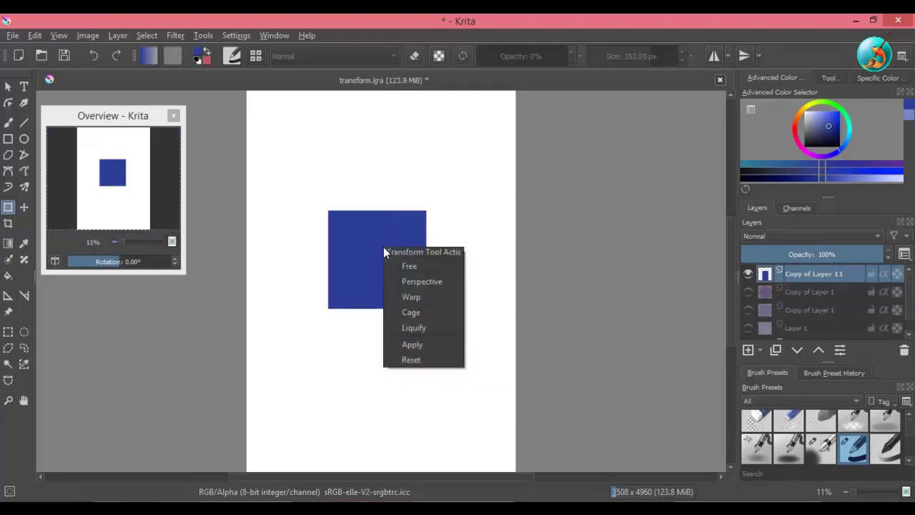
click(416, 327)
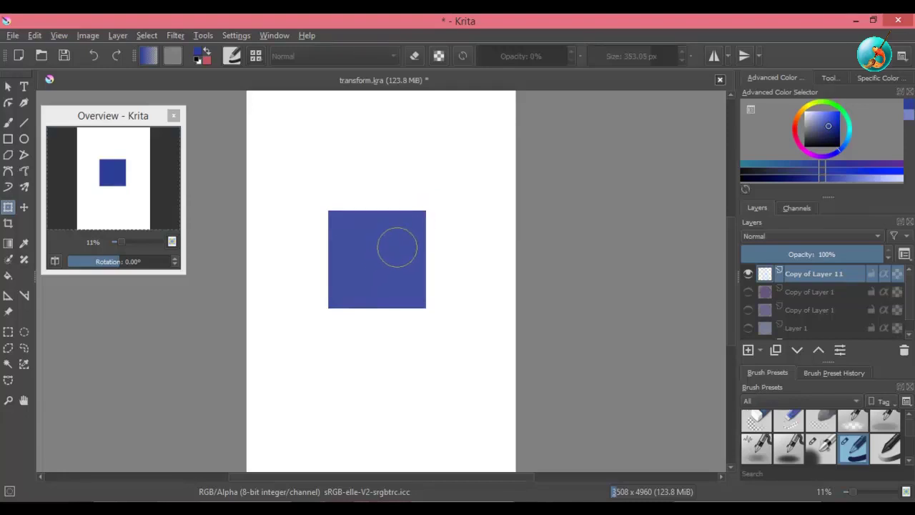
drag(394, 245, 487, 236)
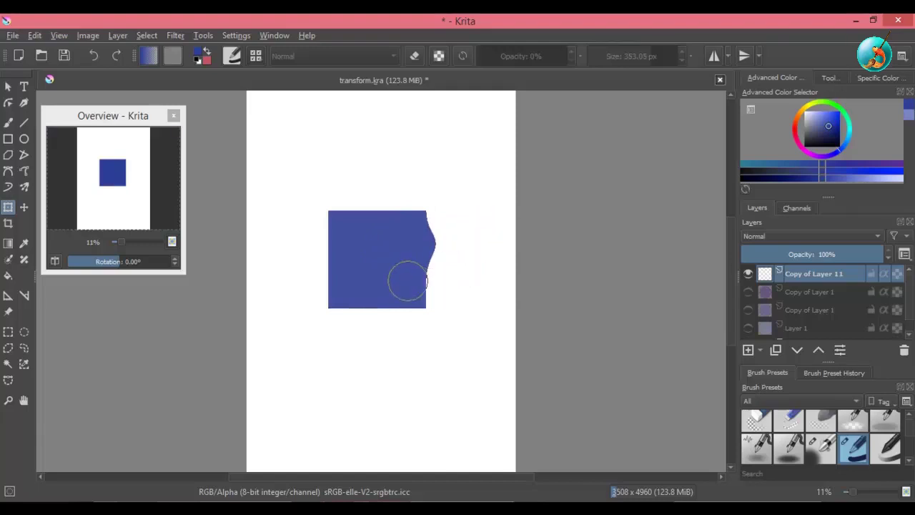
mouse_move(407, 281)
mouse_down()
mouse_move(476, 316)
mouse_move(404, 296)
mouse_move(365, 363)
mouse_up()
drag(405, 249, 486, 157)
mouse_move(388, 221)
mouse_down()
mouse_move(317, 218)
mouse_move(354, 214)
mouse_move(300, 235)
mouse_up()
mouse_move(368, 219)
mouse_down()
mouse_move(397, 226)
mouse_move(376, 256)
mouse_move(392, 222)
mouse_move(429, 264)
mouse_move(370, 227)
mouse_move(465, 255)
mouse_move(370, 245)
mouse_move(457, 237)
mouse_move(418, 249)
mouse_move(388, 216)
mouse_move(523, 275)
mouse_move(413, 275)
mouse_move(452, 275)
mouse_move(418, 284)
mouse_move(445, 276)
mouse_move(321, 260)
mouse_up()
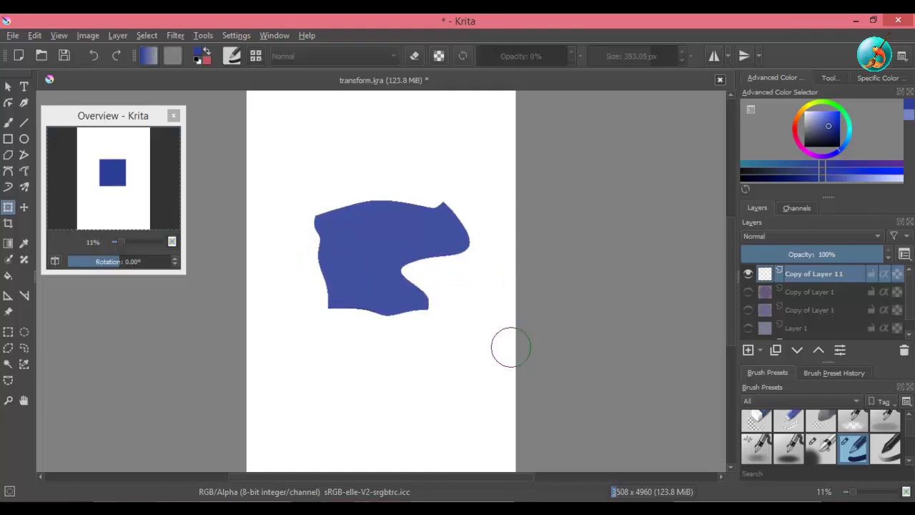
key(Return)
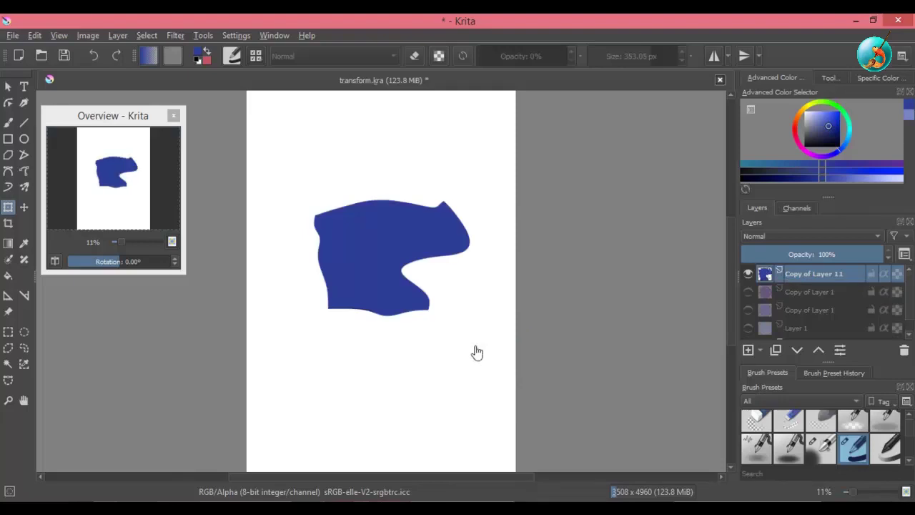
- Switch to the Select Shapes tool and undo the liquify distortion with Ctrl+Z
click(9, 87)
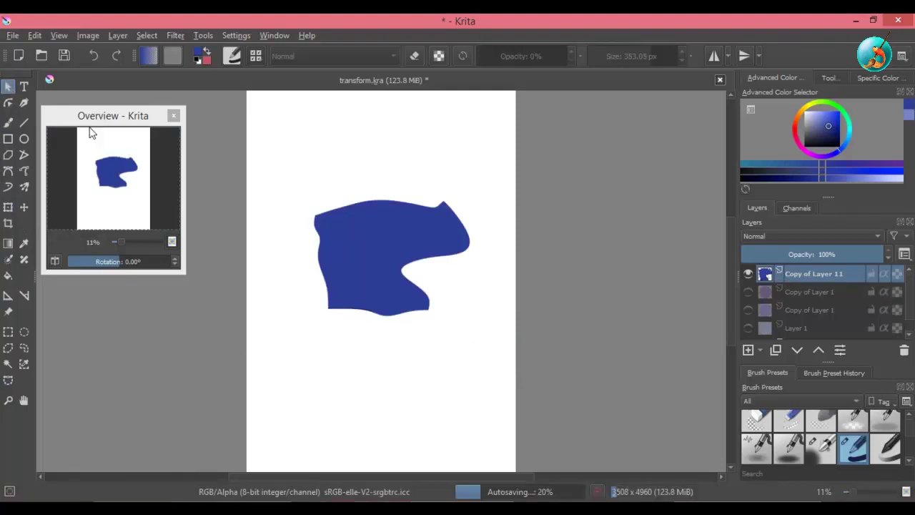
key(ctrl+z)
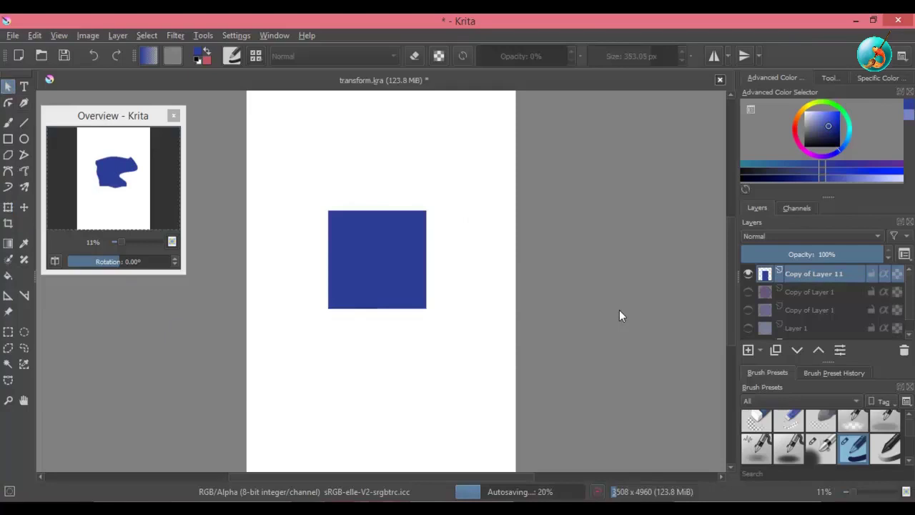